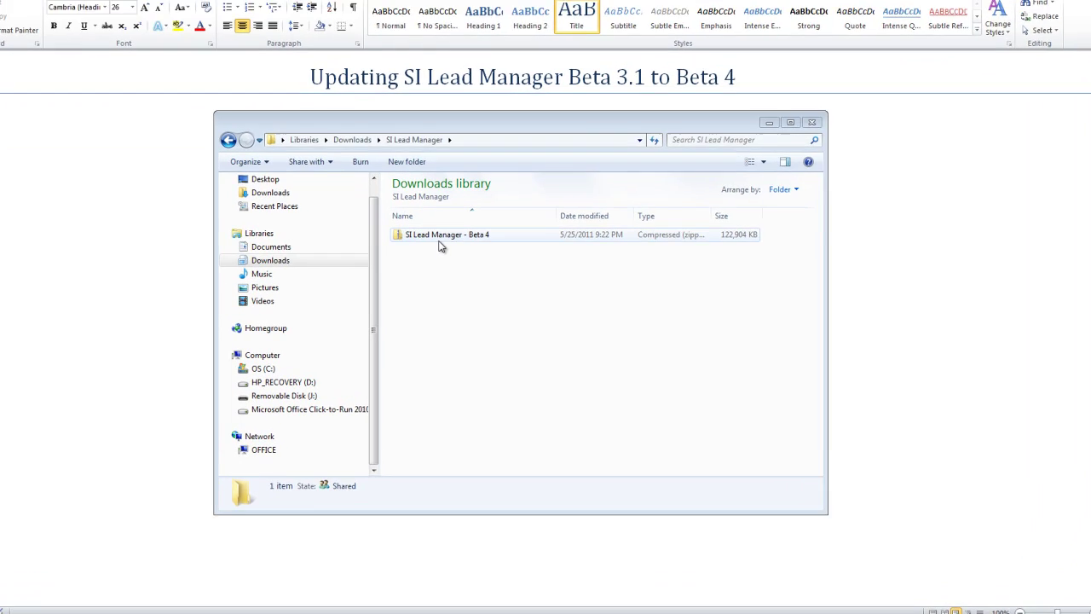
# - Open the SI Lead Manager - Beta 4 zip to view its dotnetfx, WindowsInstaller3_1 and setup files
pyautogui.click(440, 211)
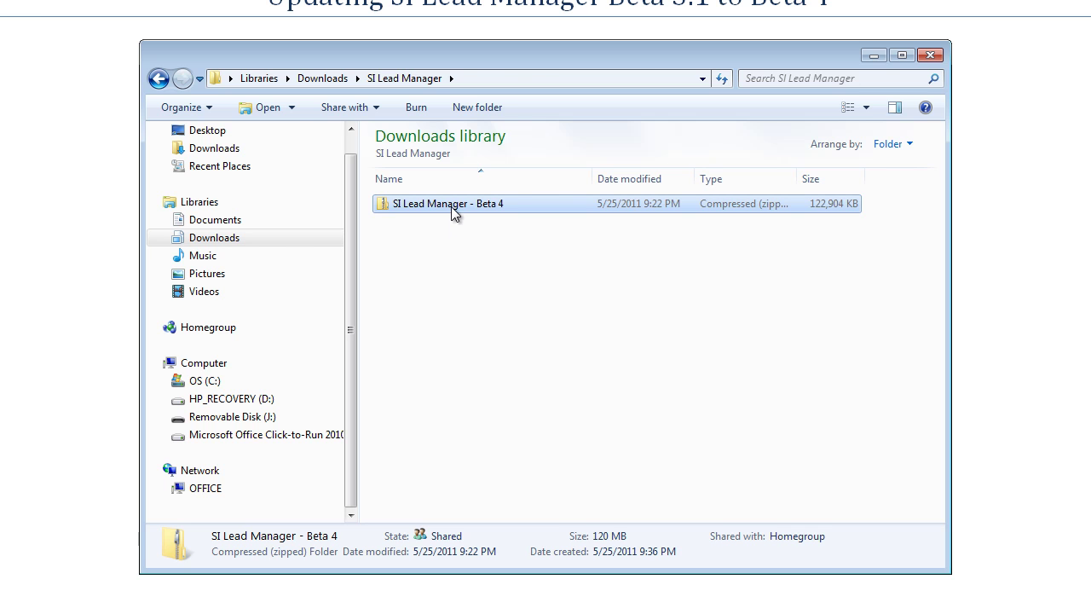
pyautogui.doubleClick(451, 206)
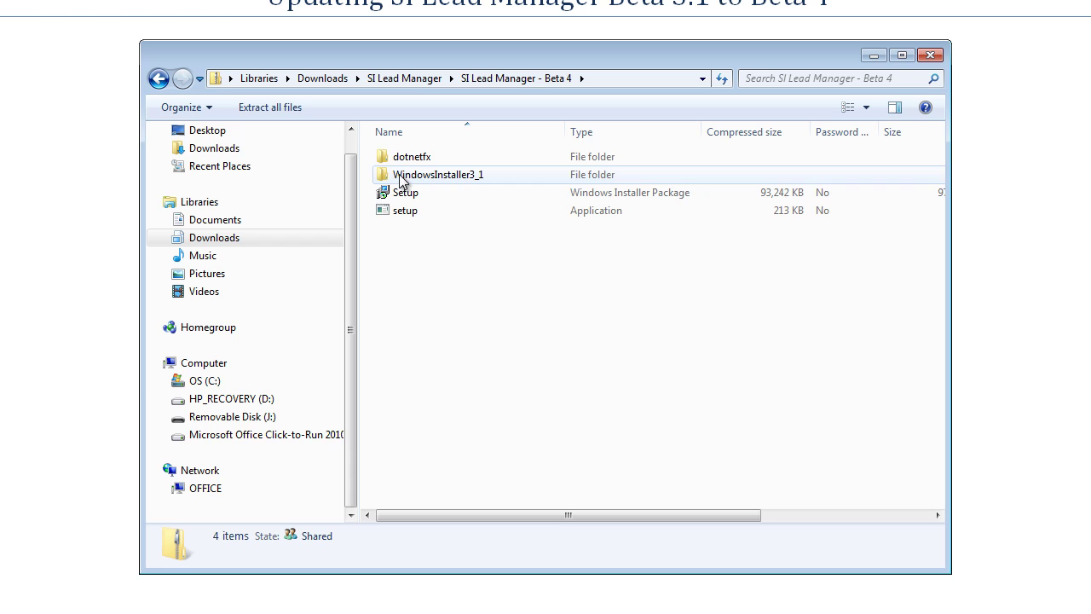
# - Extract the zip's 8 items into the suggested SI Lead Manager - Beta 4 folder
pyautogui.click(293, 107)
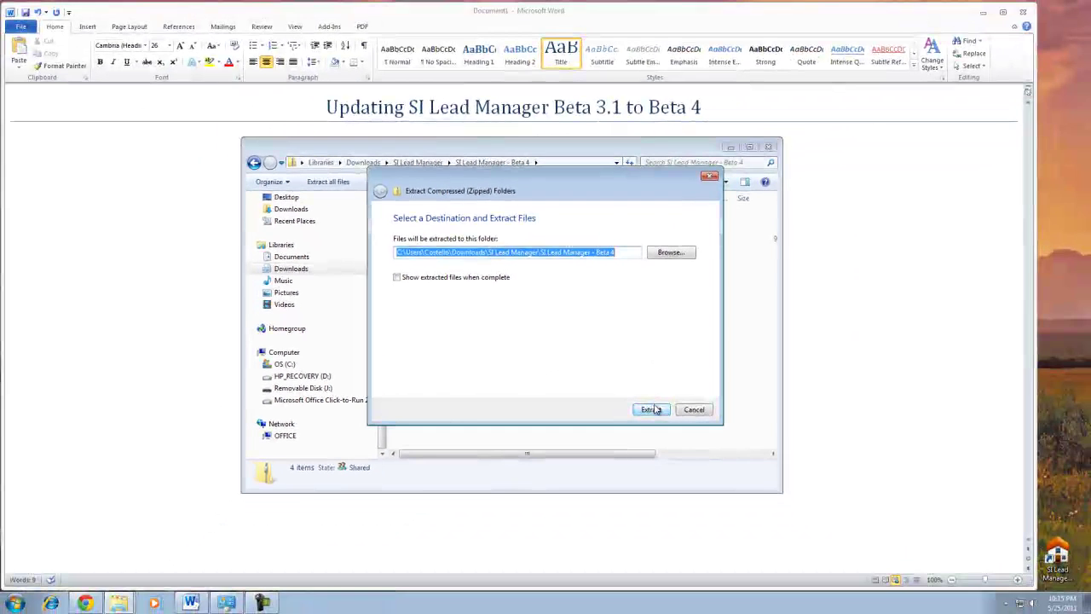
pyautogui.click(652, 409)
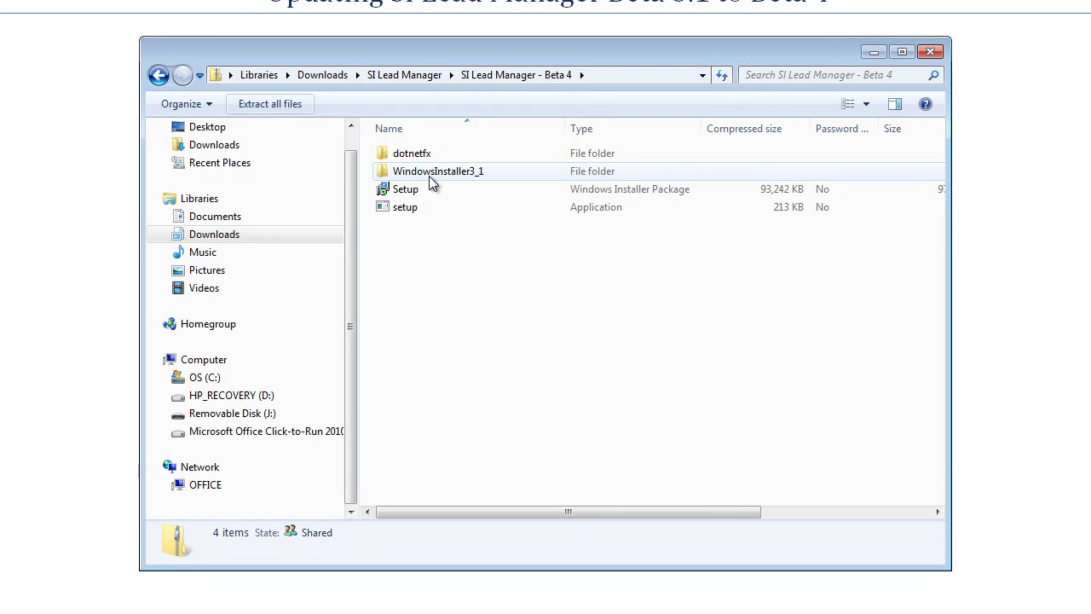
# - Run the setup application from the Beta 4 folder to bring up the Setup Wizard
pyautogui.click(424, 188)
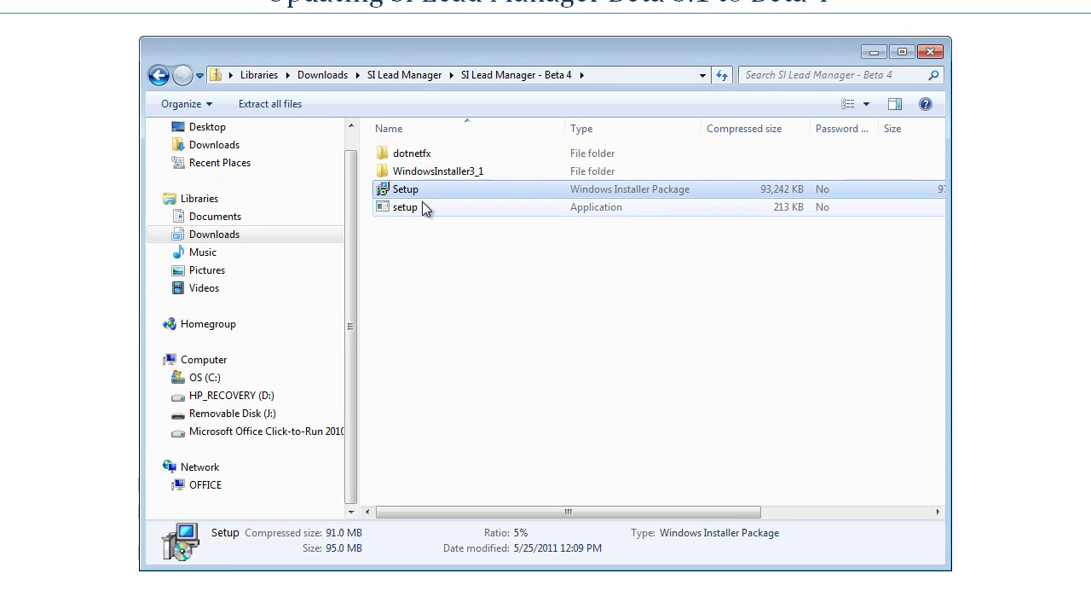
pyautogui.click(426, 207)
pyautogui.click(426, 207)
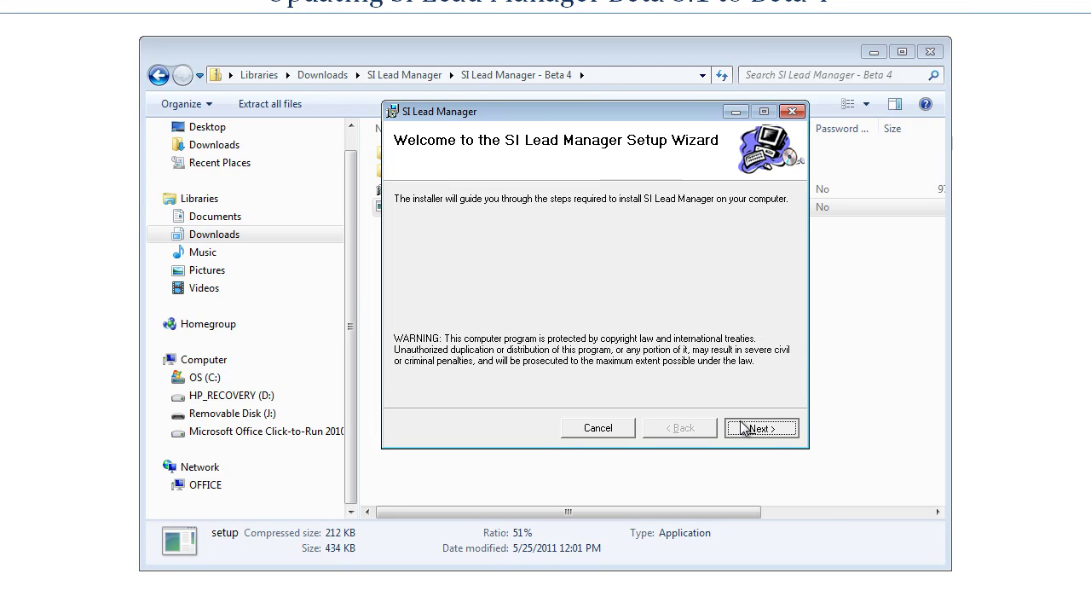
# - Accept the default install folder and customer information, then start the installation
pyautogui.click(744, 428)
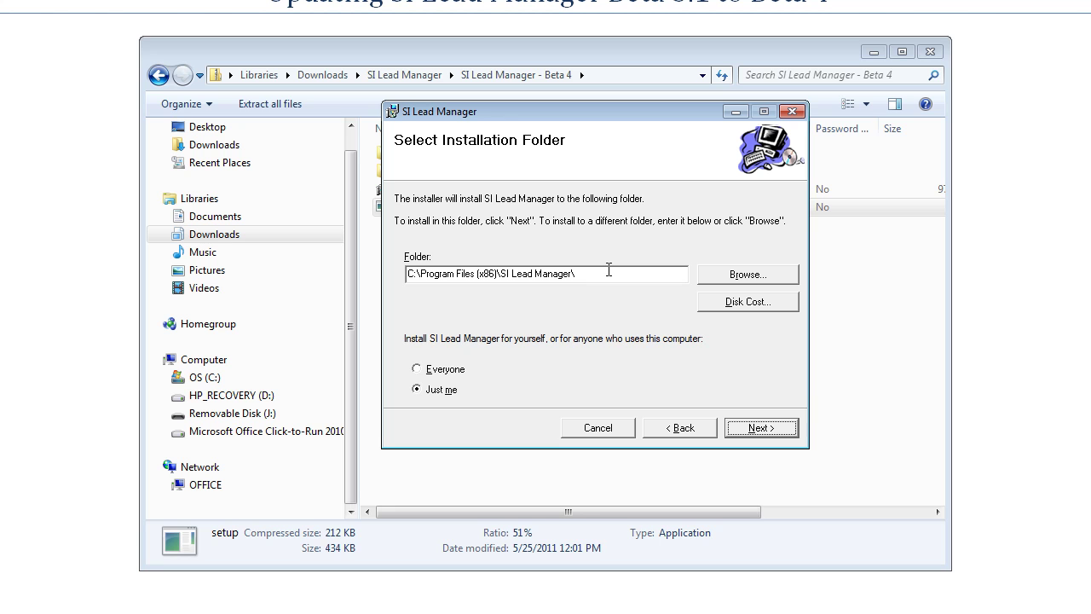
pyautogui.click(760, 431)
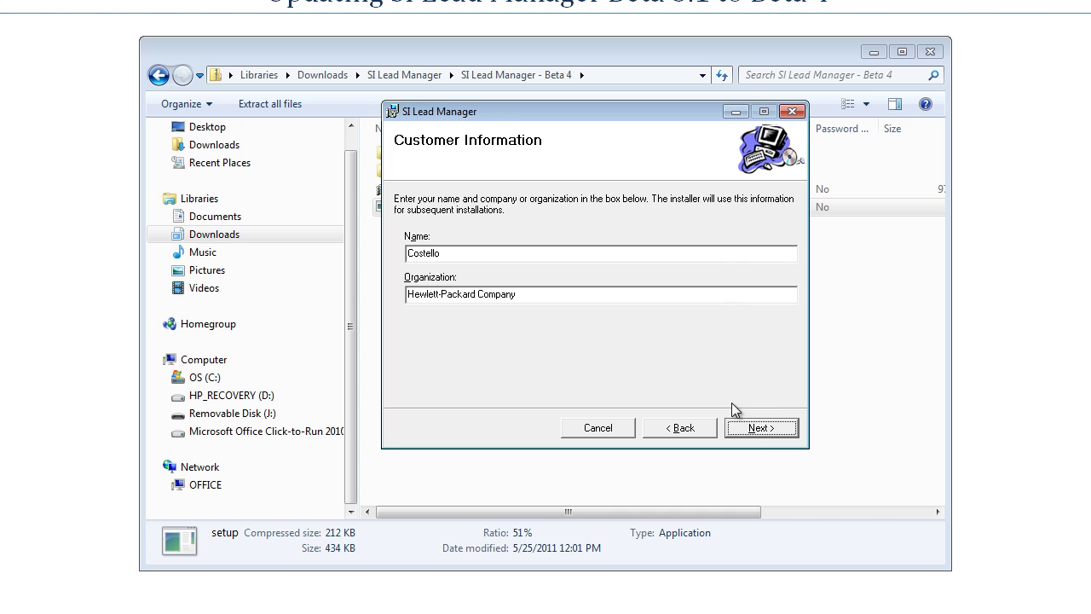
pyautogui.click(760, 432)
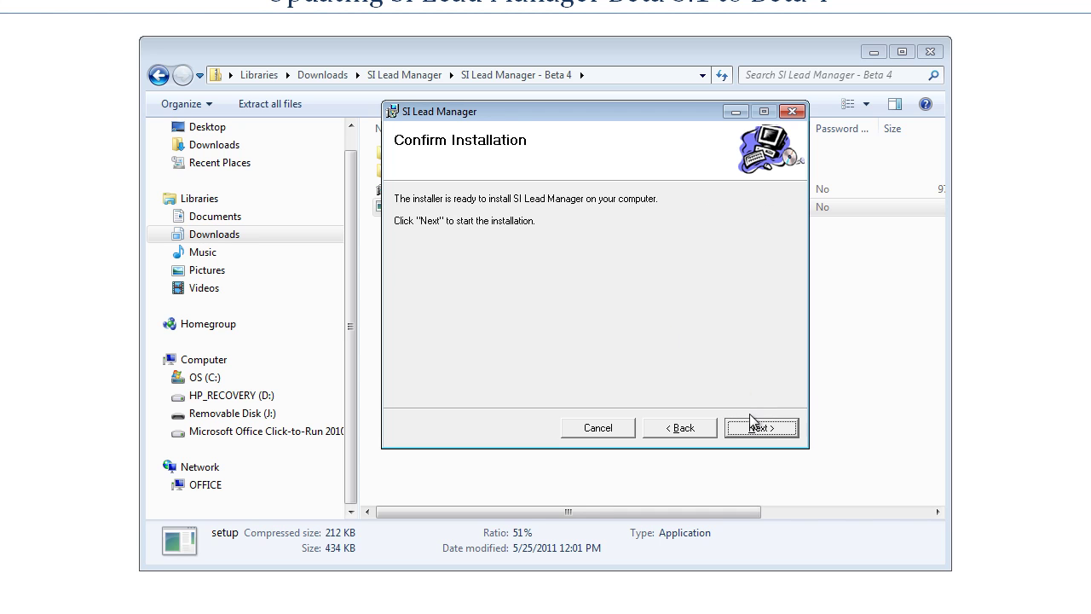
pyautogui.click(755, 431)
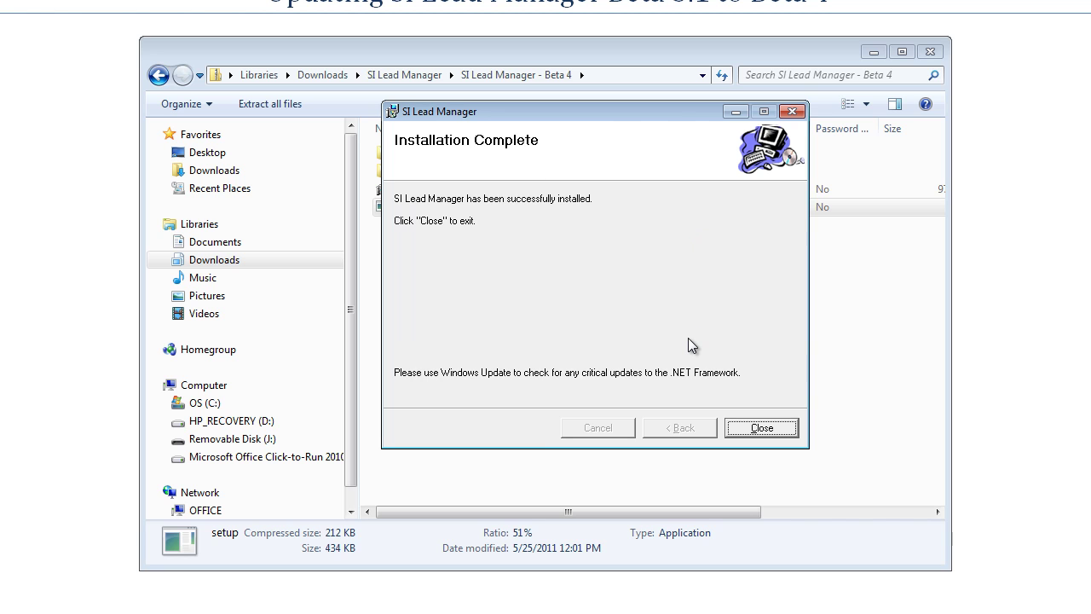
# - Close the completed installer so SI Lead Manager 1.4.0.0 can run
pyautogui.click(767, 430)
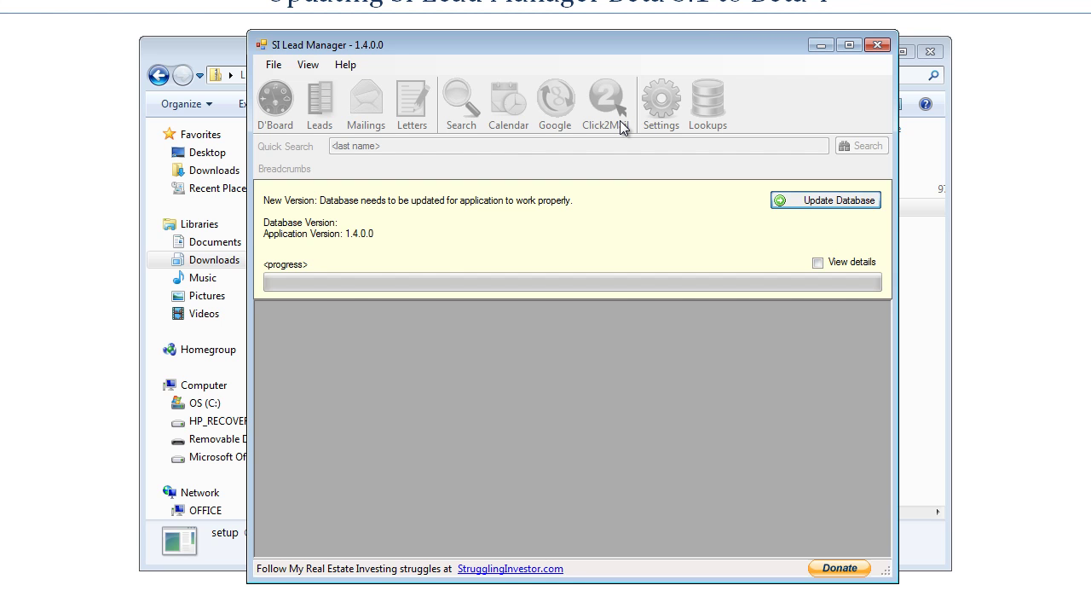
# - Run the database update, which halts on a missing 'Script' column error
pyautogui.press('Return')
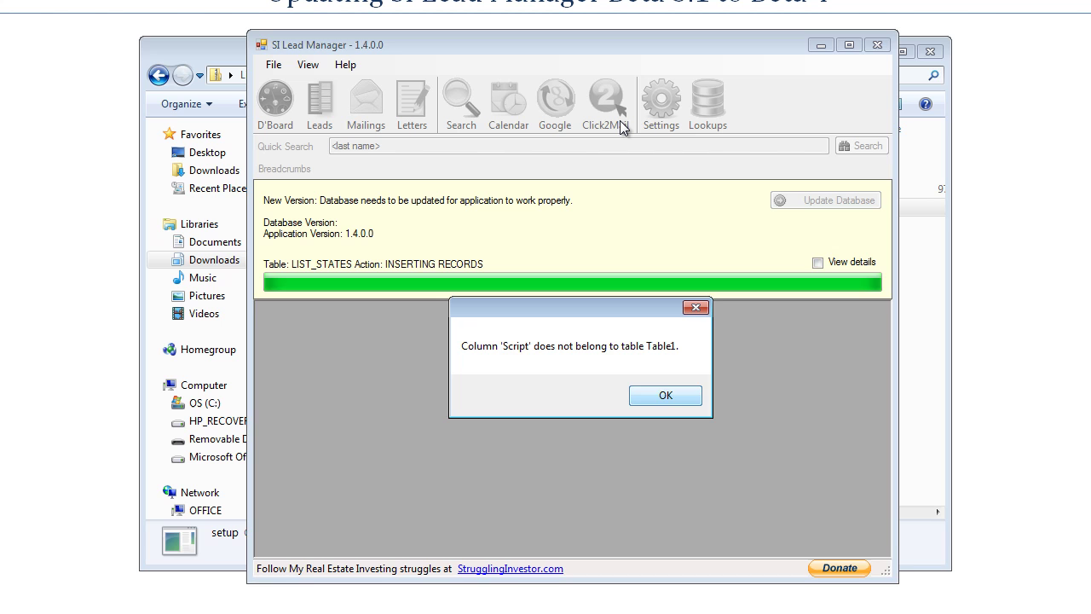
# - Dismiss the 'Script' column error so the database update resumes
pyautogui.press('Return')
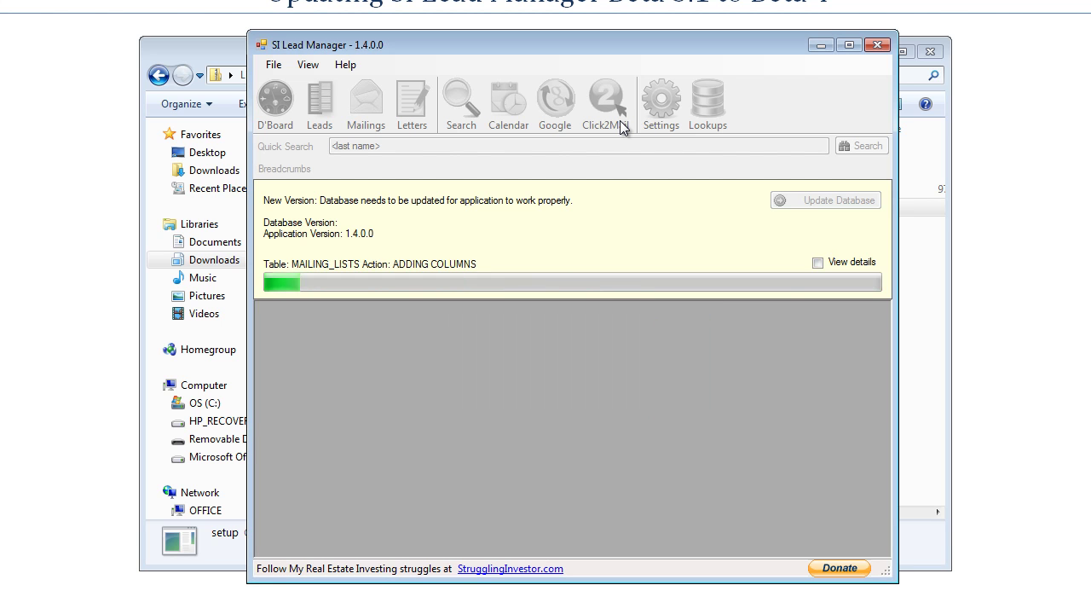